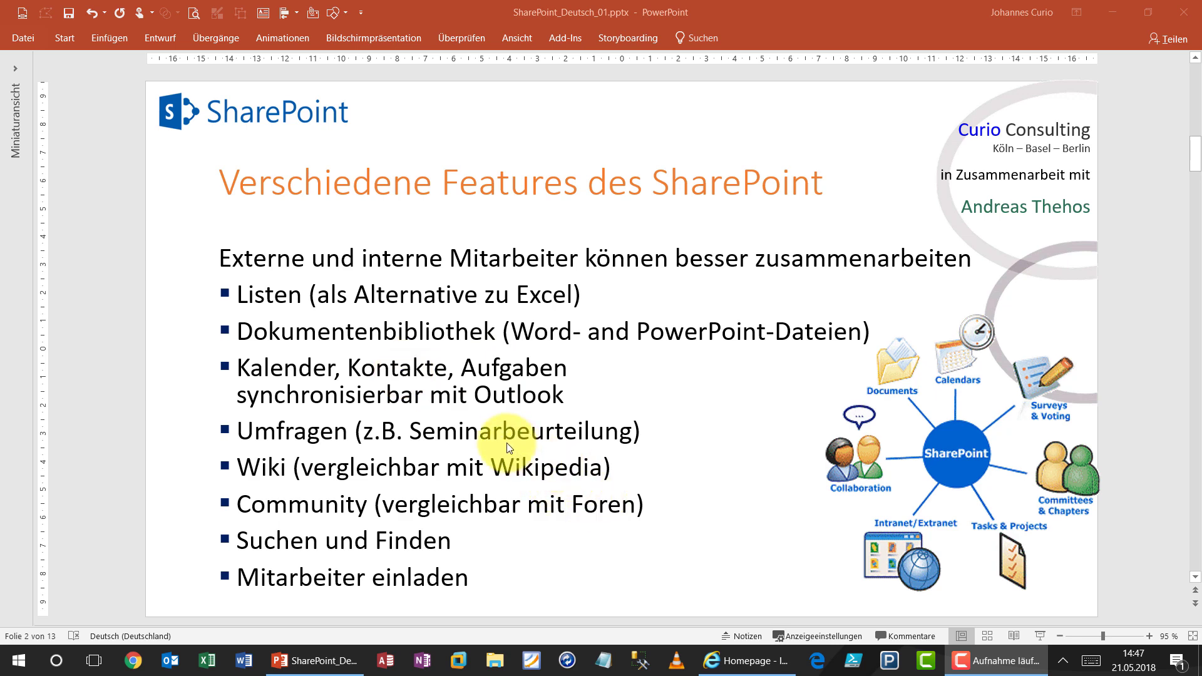
- Switch from the PowerPoint slide to the 'SharePoint bei AT Excel' homepage in Internet Explorer
left_click(726, 660)
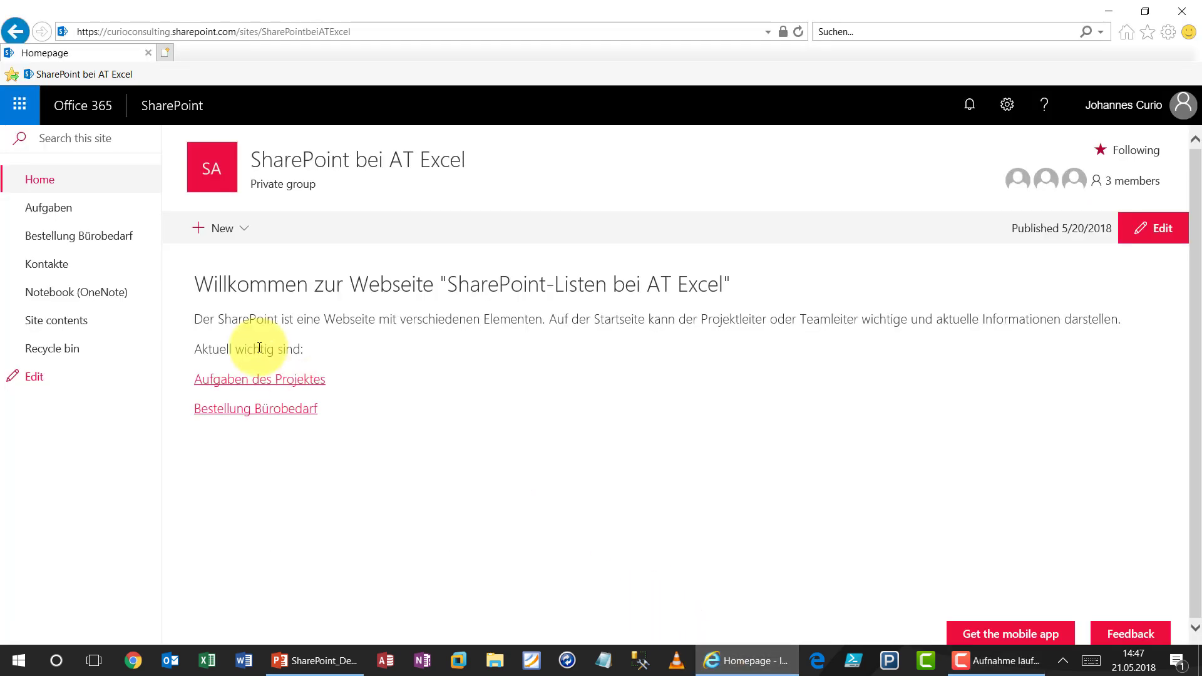
- Open the empty Aufgaben task list from the site's left navigation
left_click(68, 219)
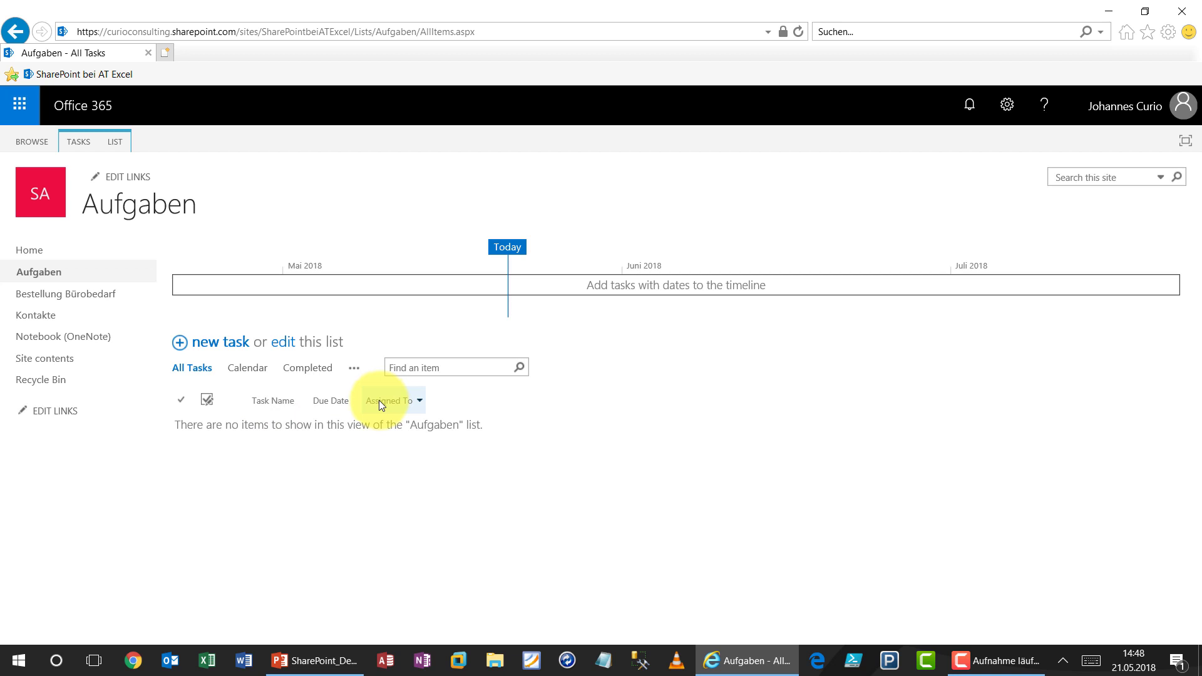
- Start a new task named 'Grunstück suchen'
left_click(238, 343)
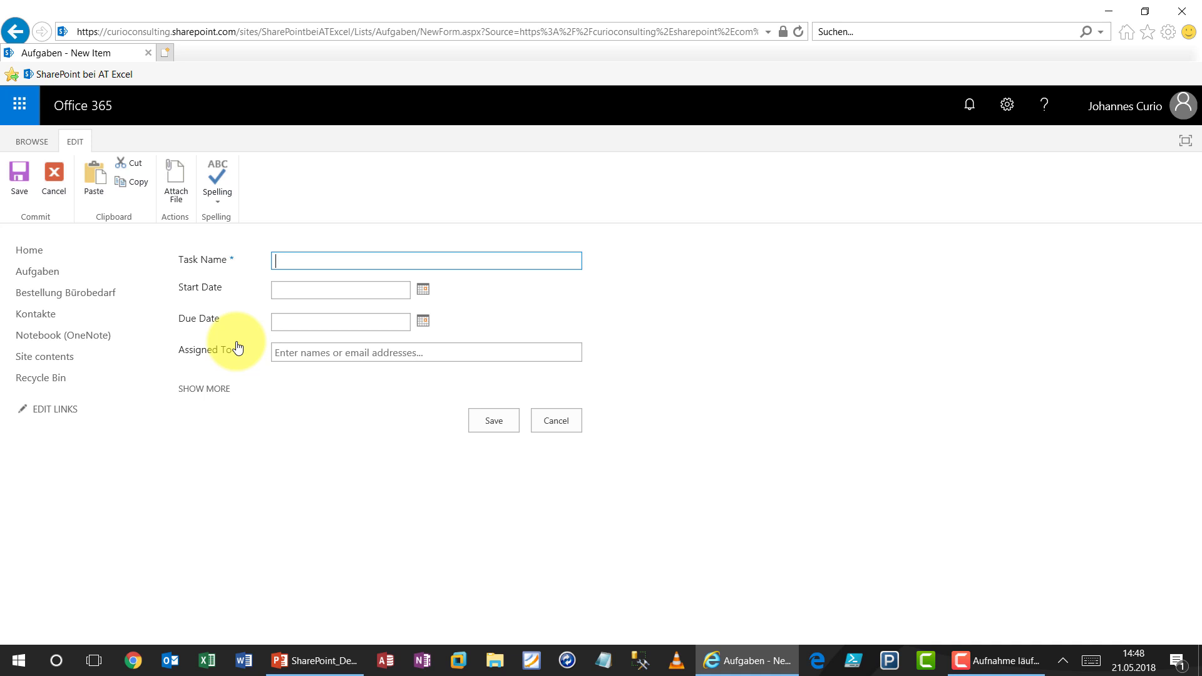
type("Grunstück su")
type("chen")
key("Tab")
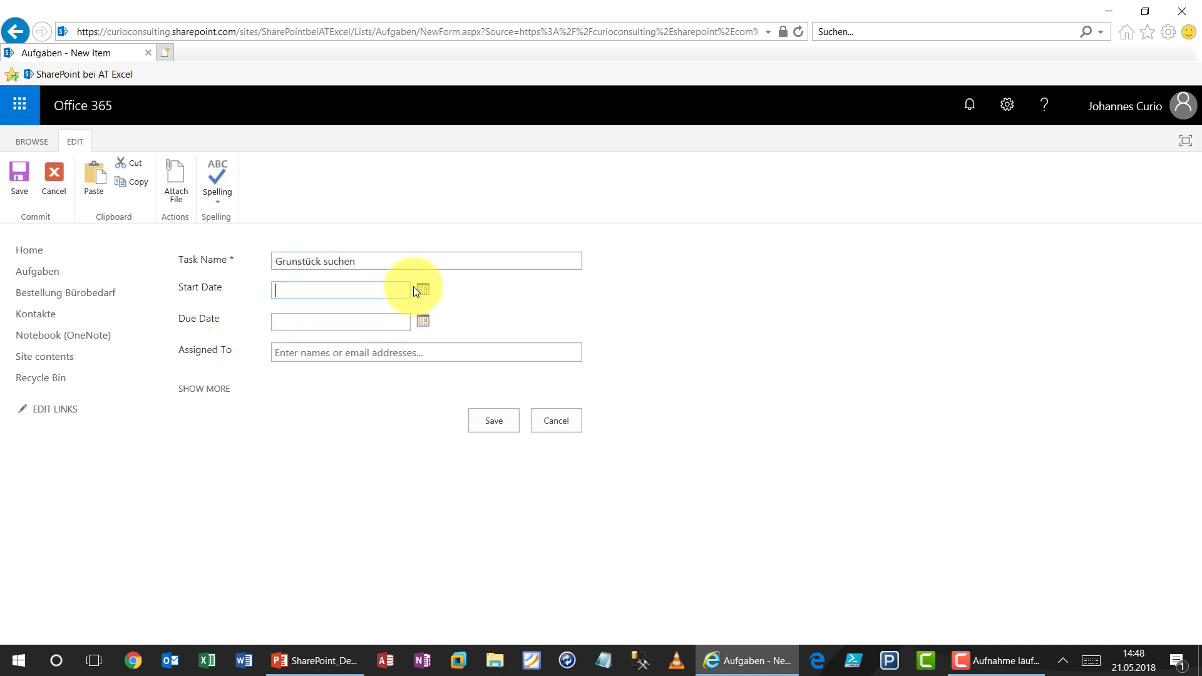
- Set the task's start date to 23.05.2018 and due date to 13.06.2018
left_click(417, 291)
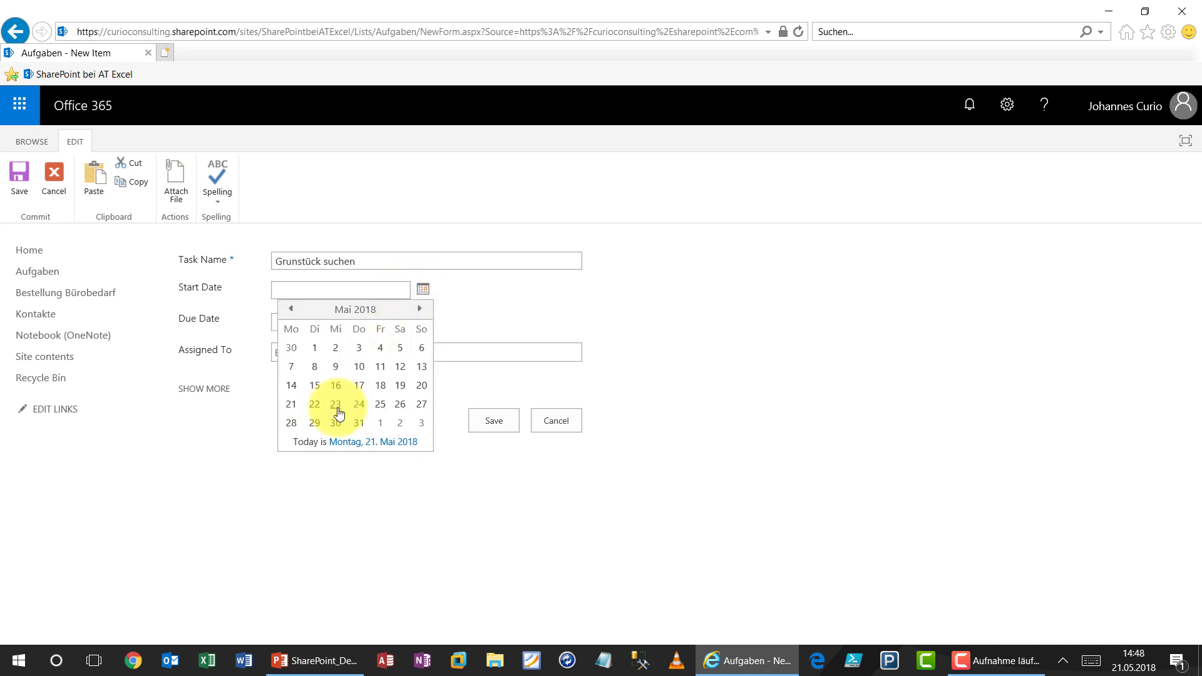
left_click(339, 414)
left_click(328, 320)
left_click(420, 322)
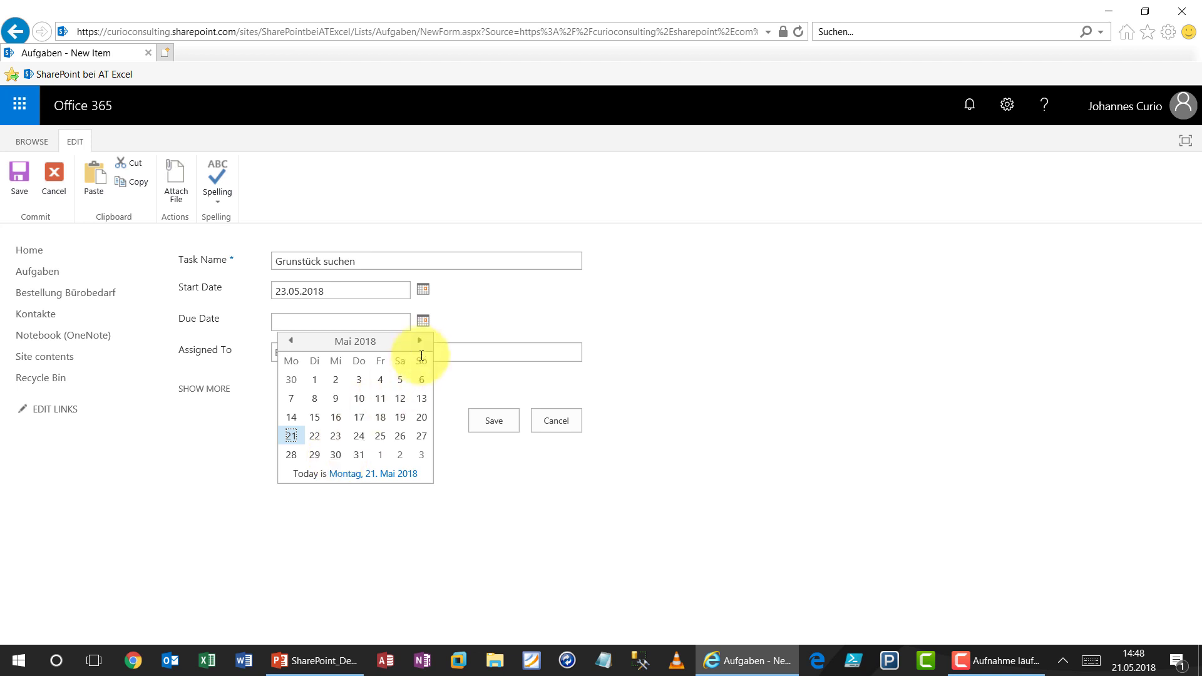
left_click(421, 341)
left_click(335, 418)
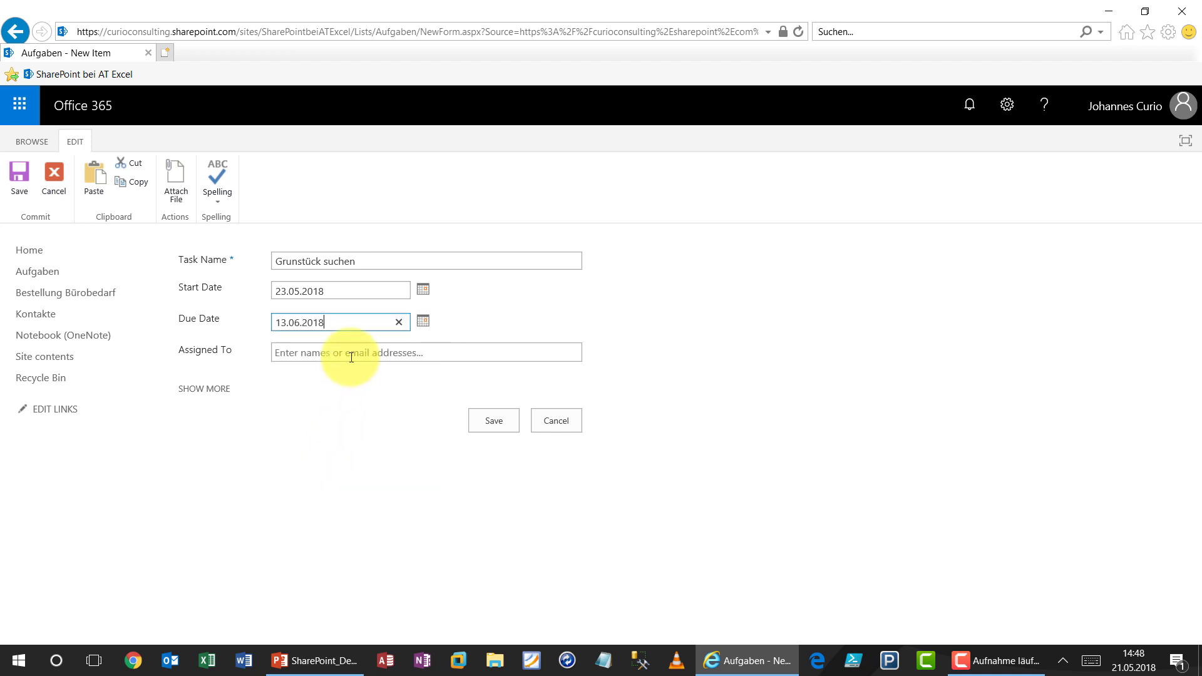
- Assign the task to the suggested colleague and save it to the list
left_click(298, 352)
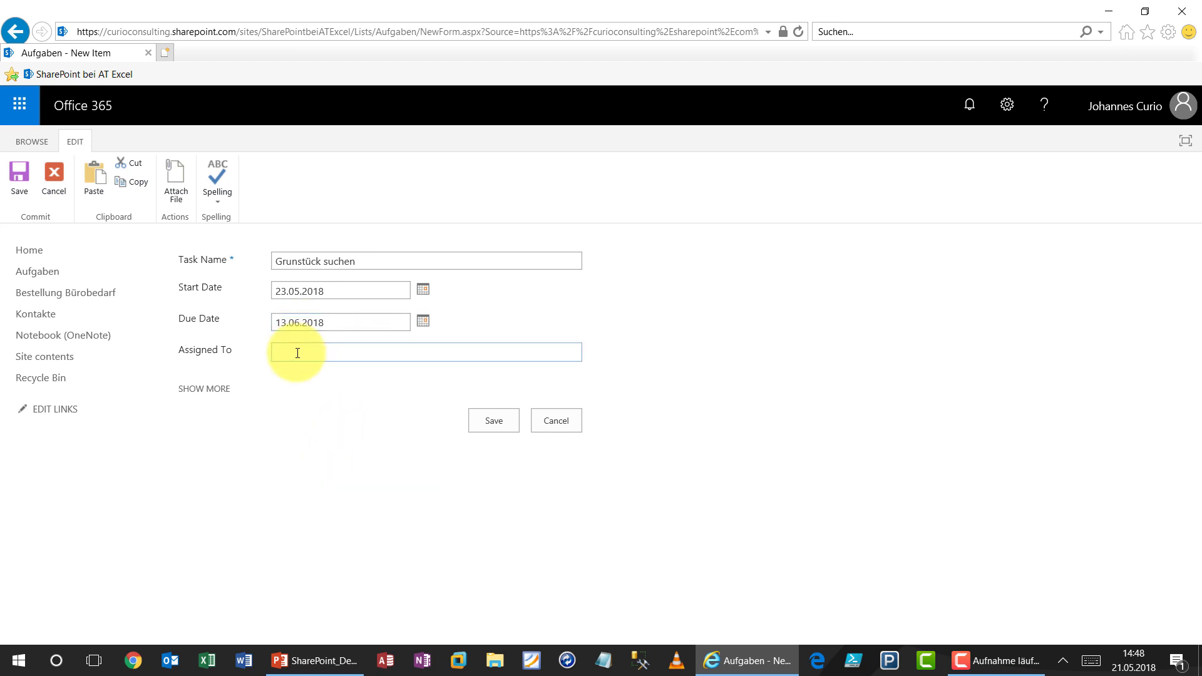
type("susi")
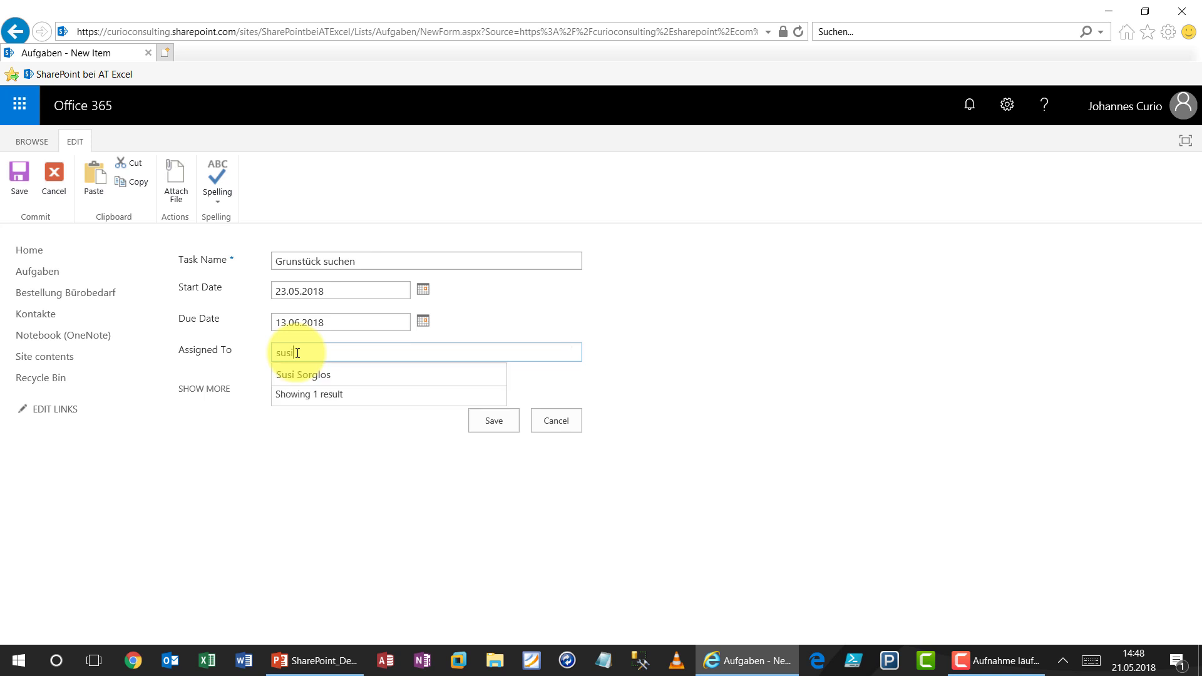
left_click(302, 376)
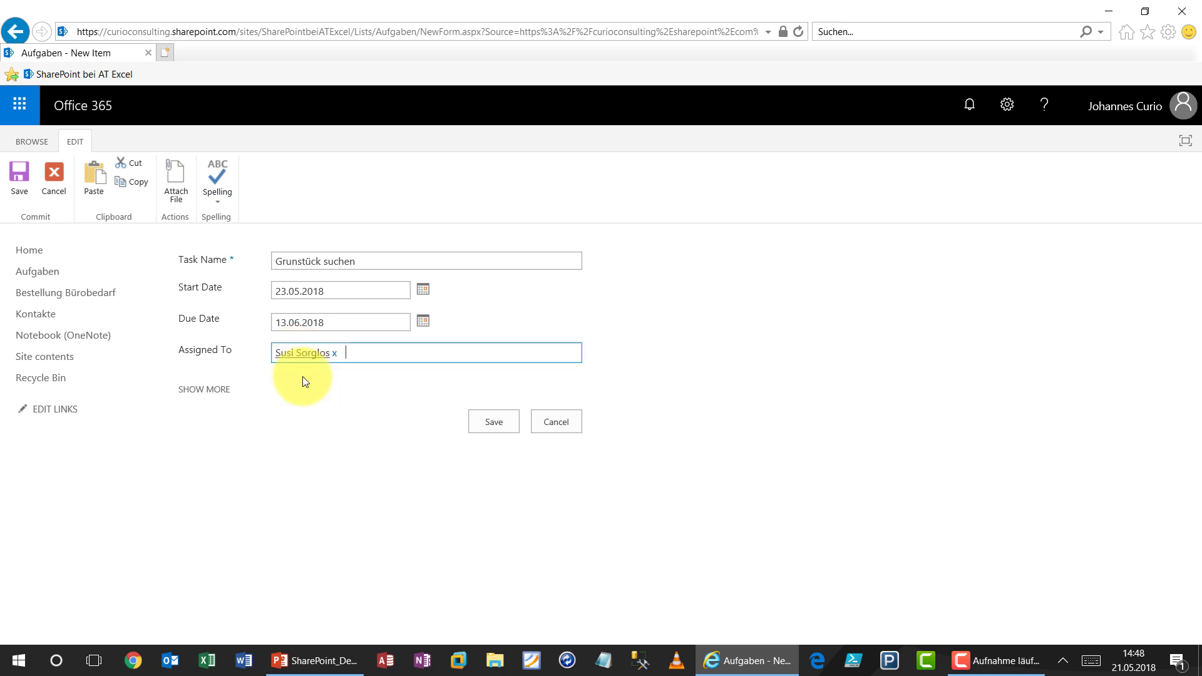
left_click(218, 389)
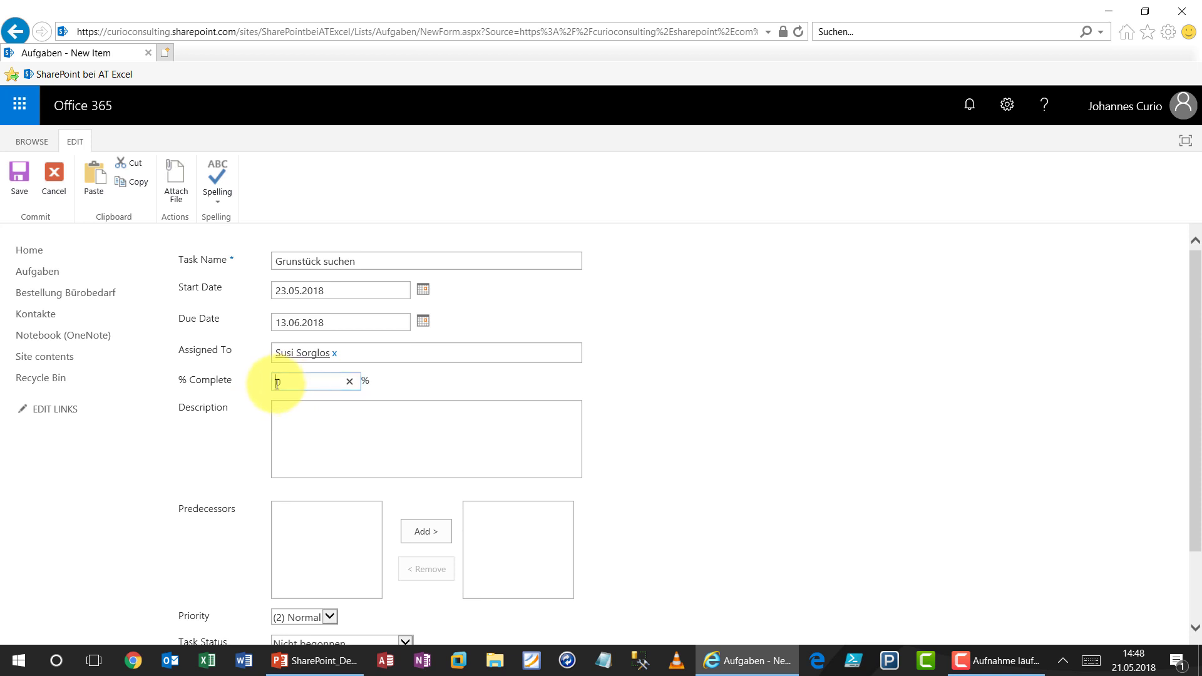
left_click(279, 411)
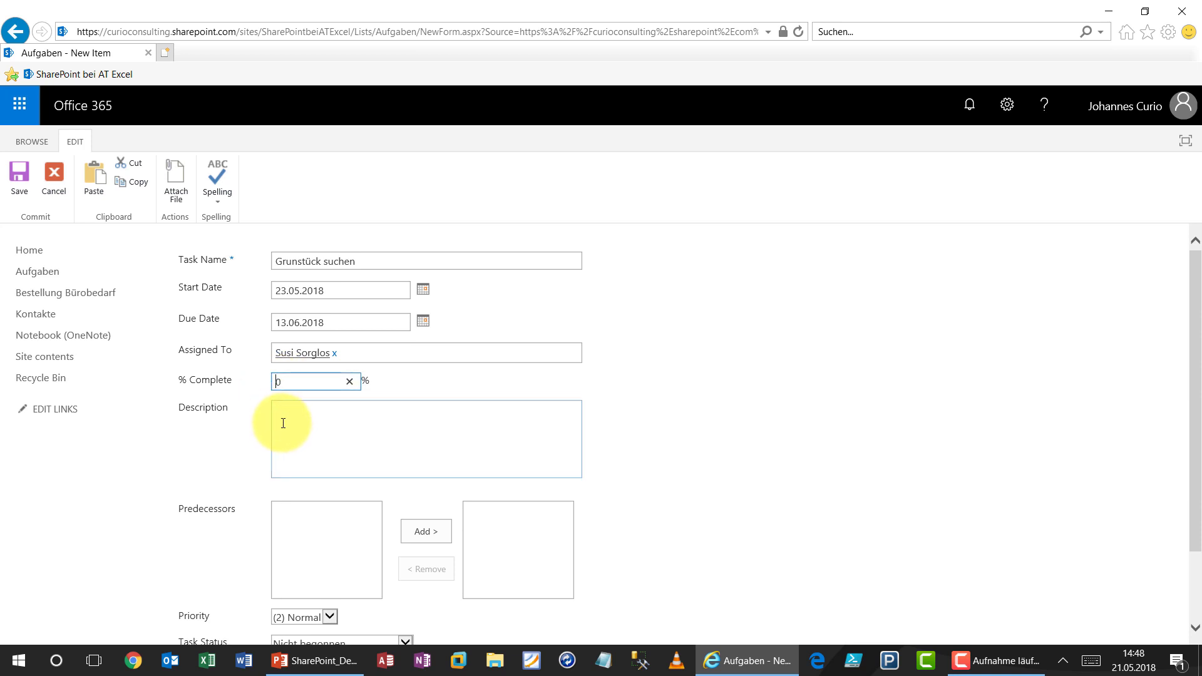
scroll(281, 422, "down", 2)
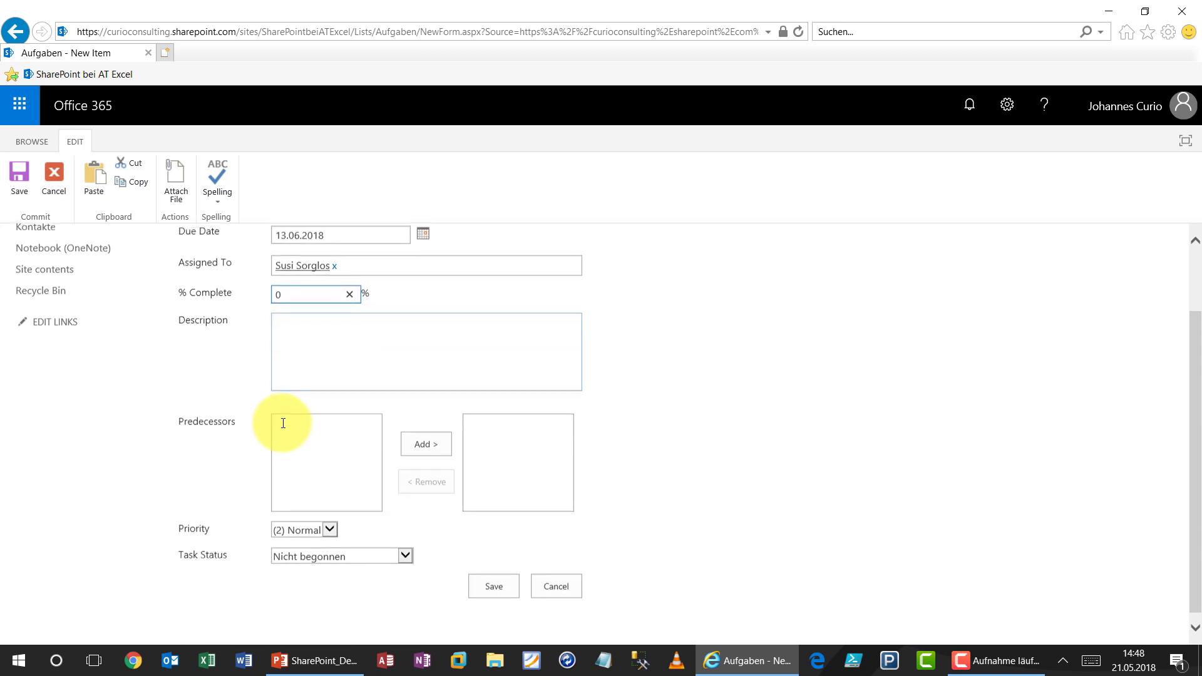
left_click(482, 580)
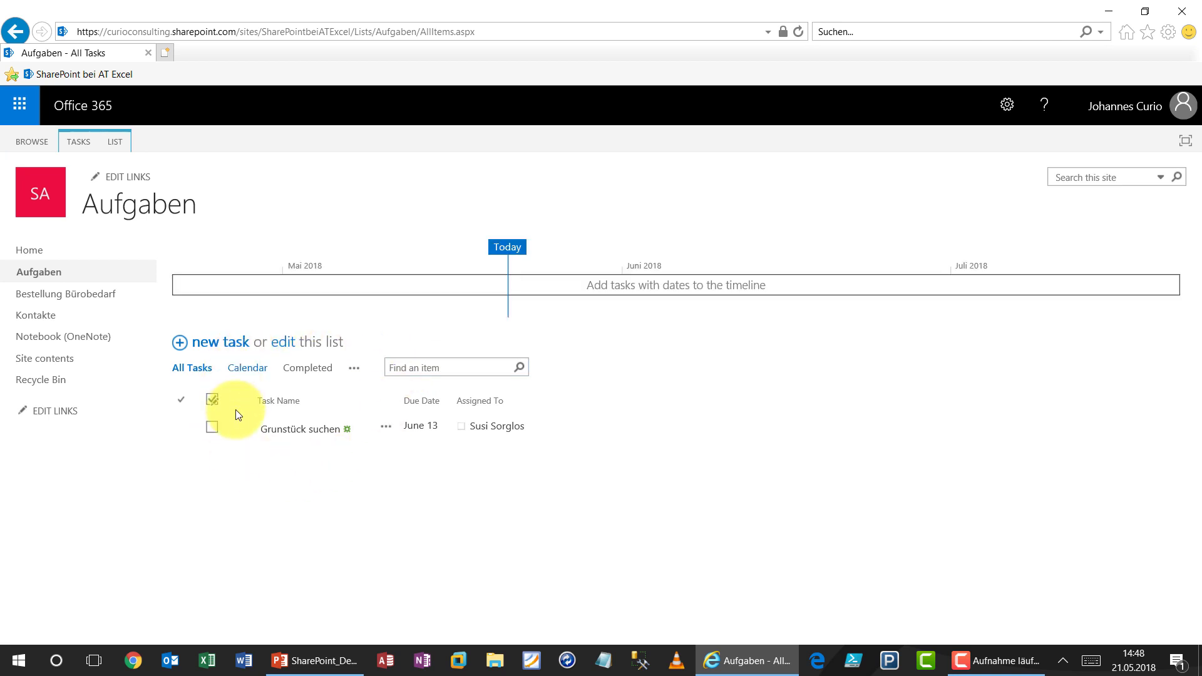
- Return to PowerPoint slide 2, 'Verschiedene Features des SharePoint'
left_click(338, 660)
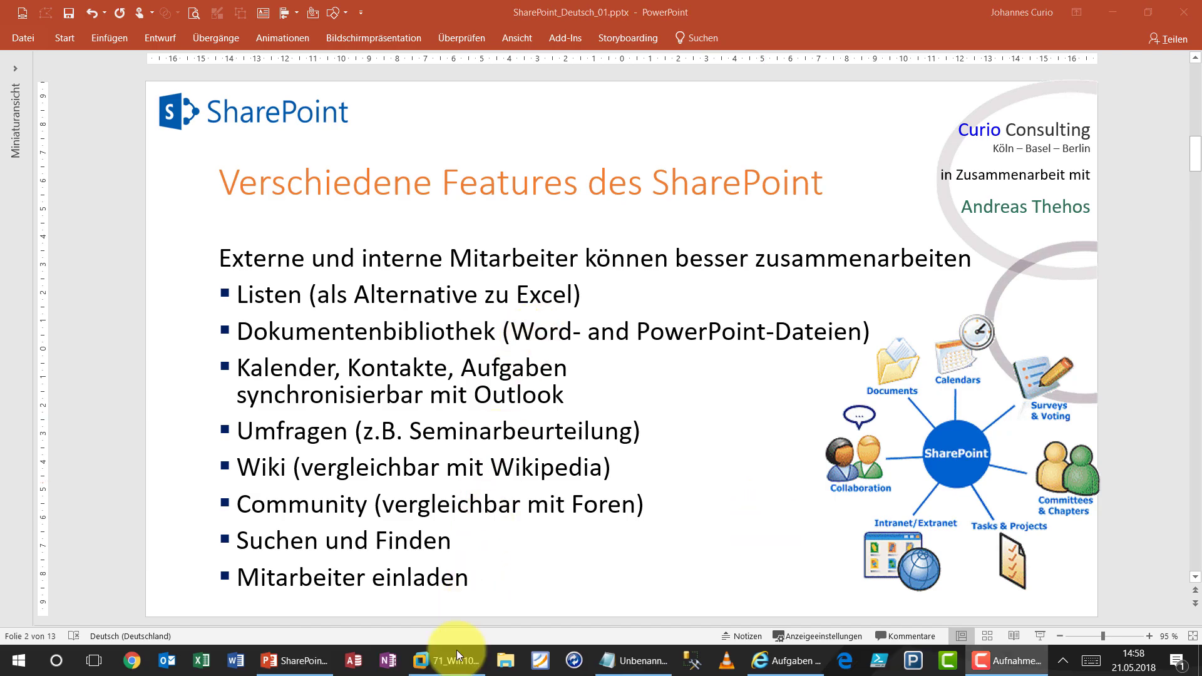
- Open the second user's VM tab to see 'Grunstück suchen' in their Aufgaben list
left_click(456, 656)
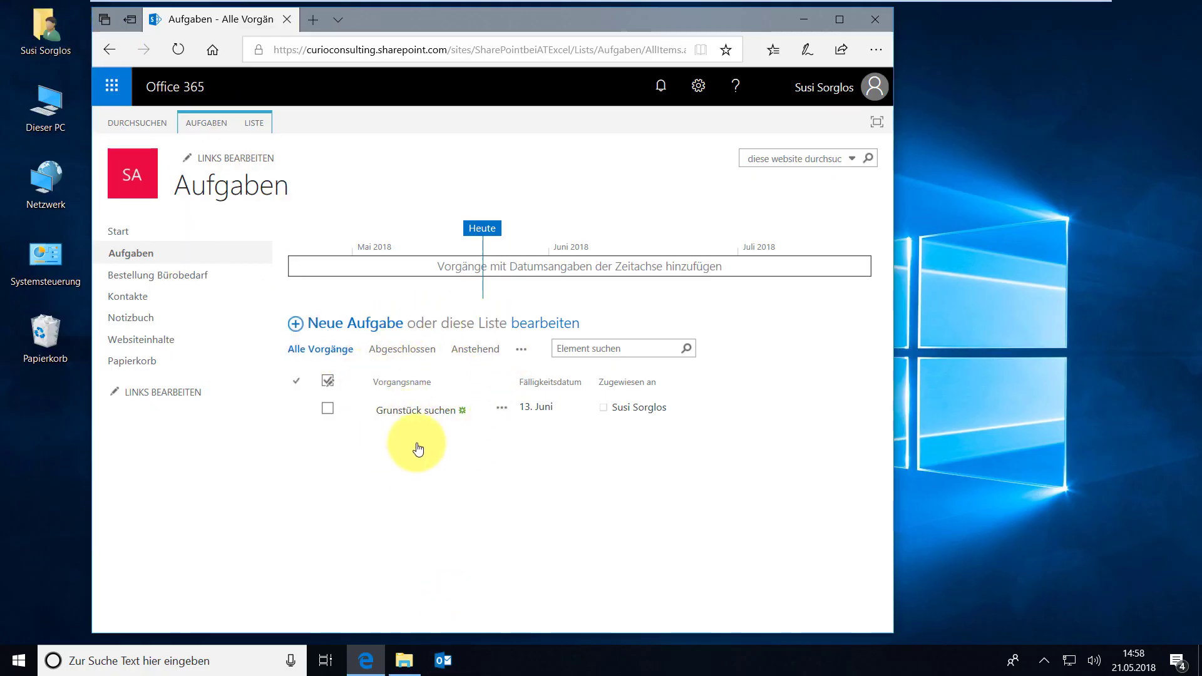
left_click(729, 13)
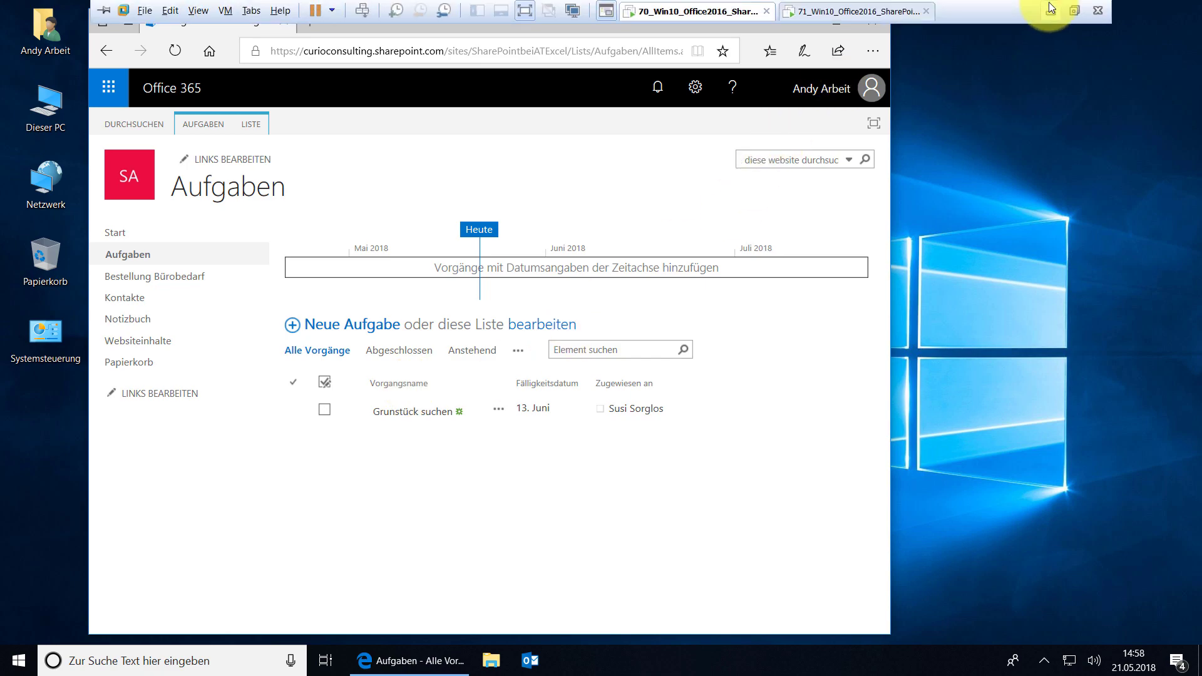
- Minimize the VMware window to bring back the 'Verschiedene Features des SharePoint' slide
left_click(1050, 8)
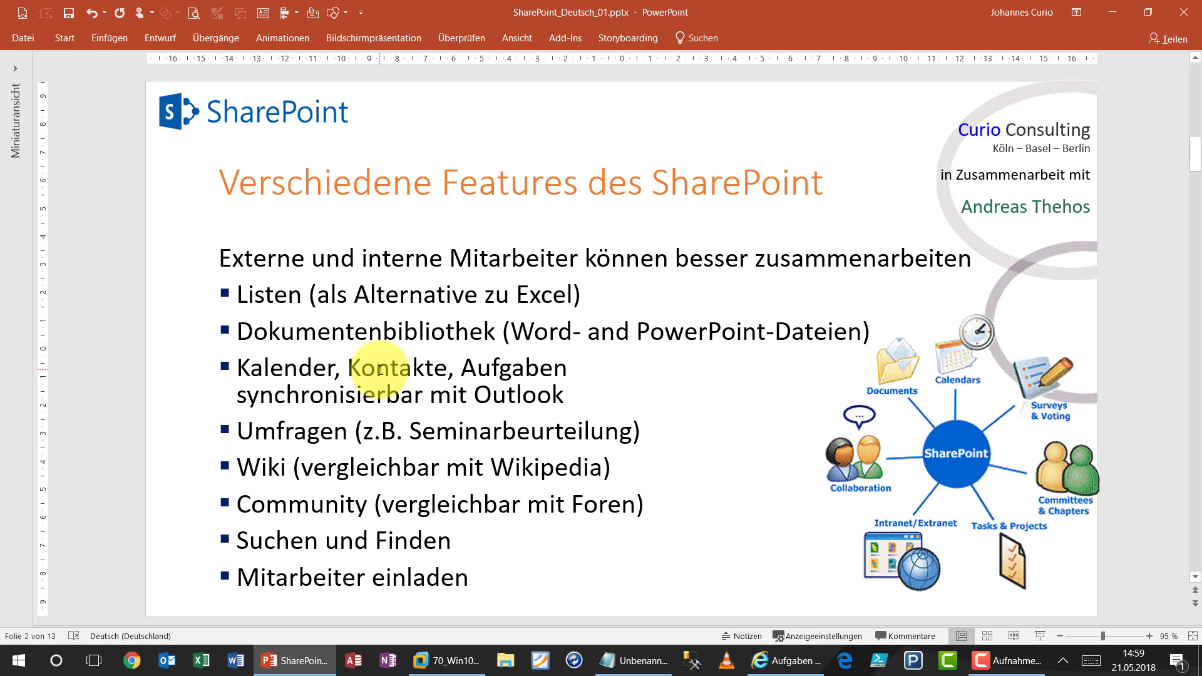
- In the other user's session, open Kontakte, start a new contact, then cancel it
left_click(447, 662)
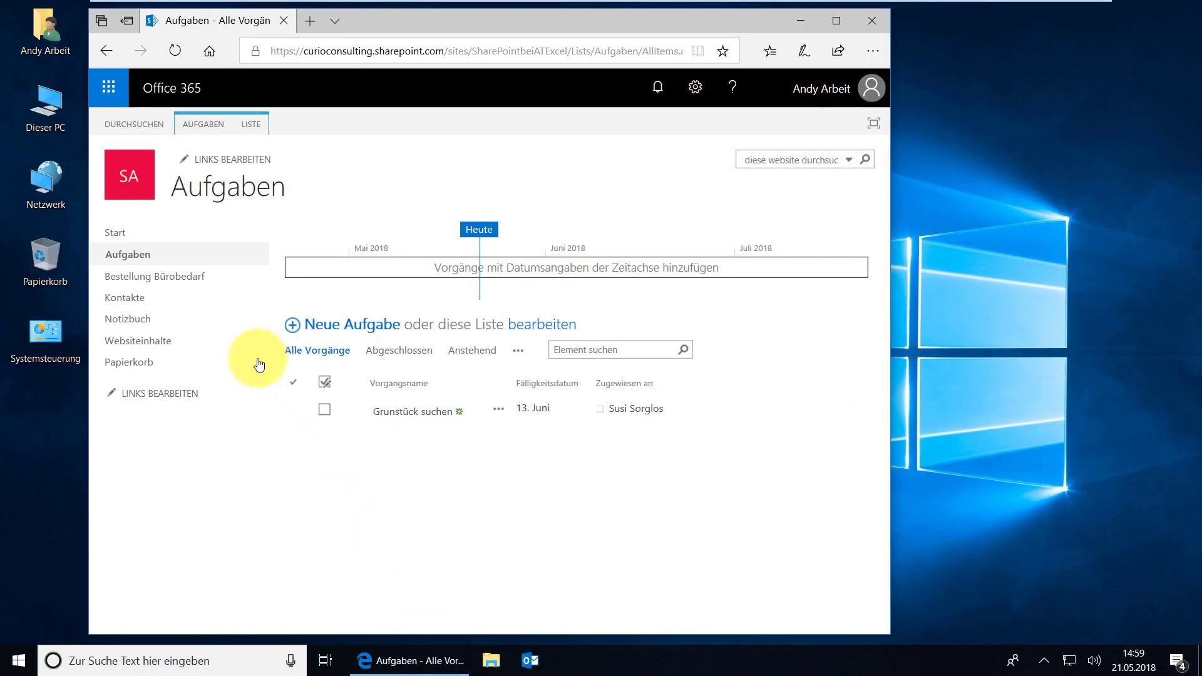
left_click(125, 297)
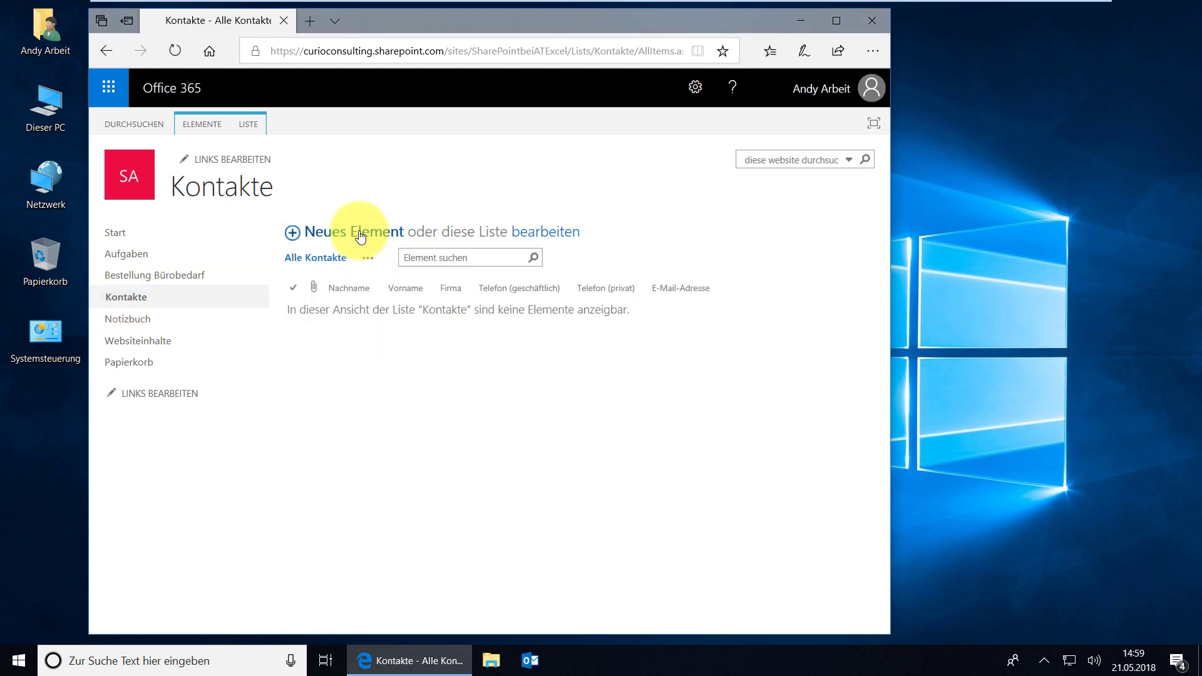
left_click(361, 236)
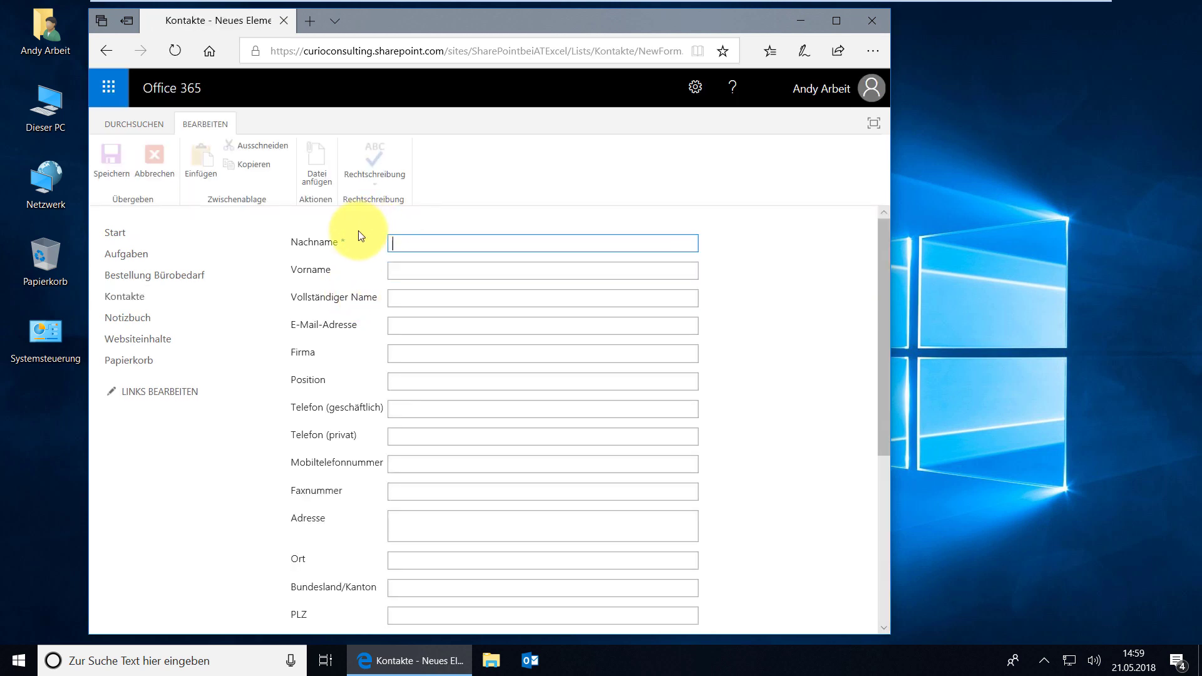
scroll(352, 346, "down", 3)
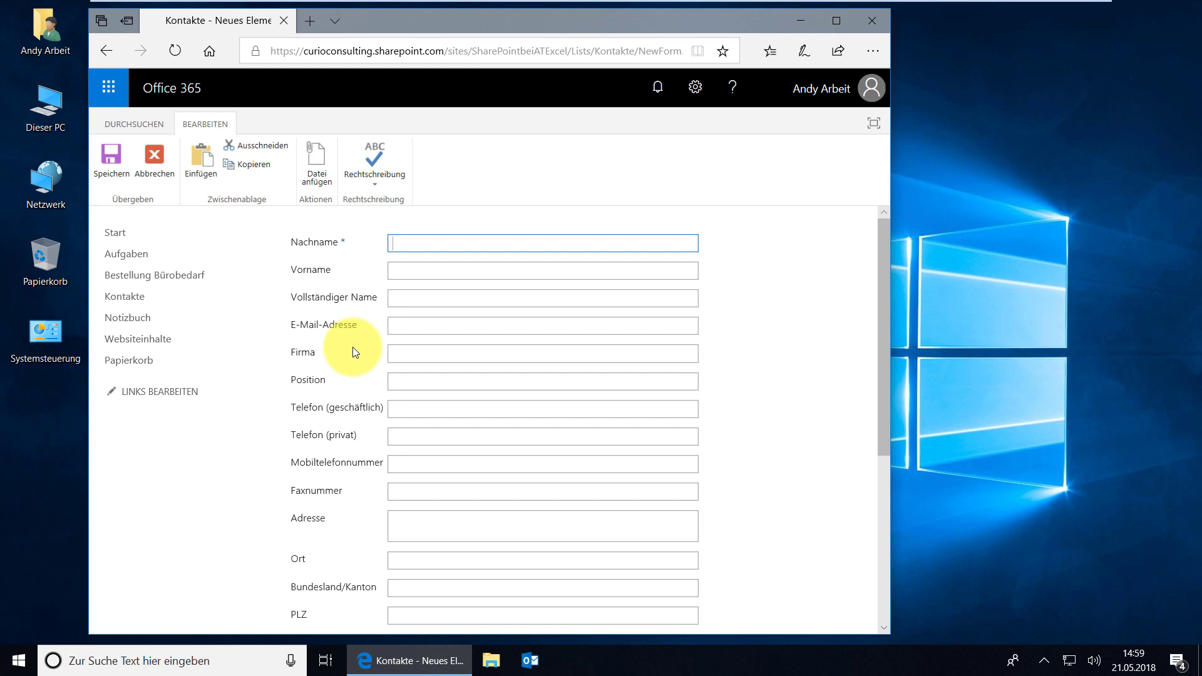
left_click(162, 158)
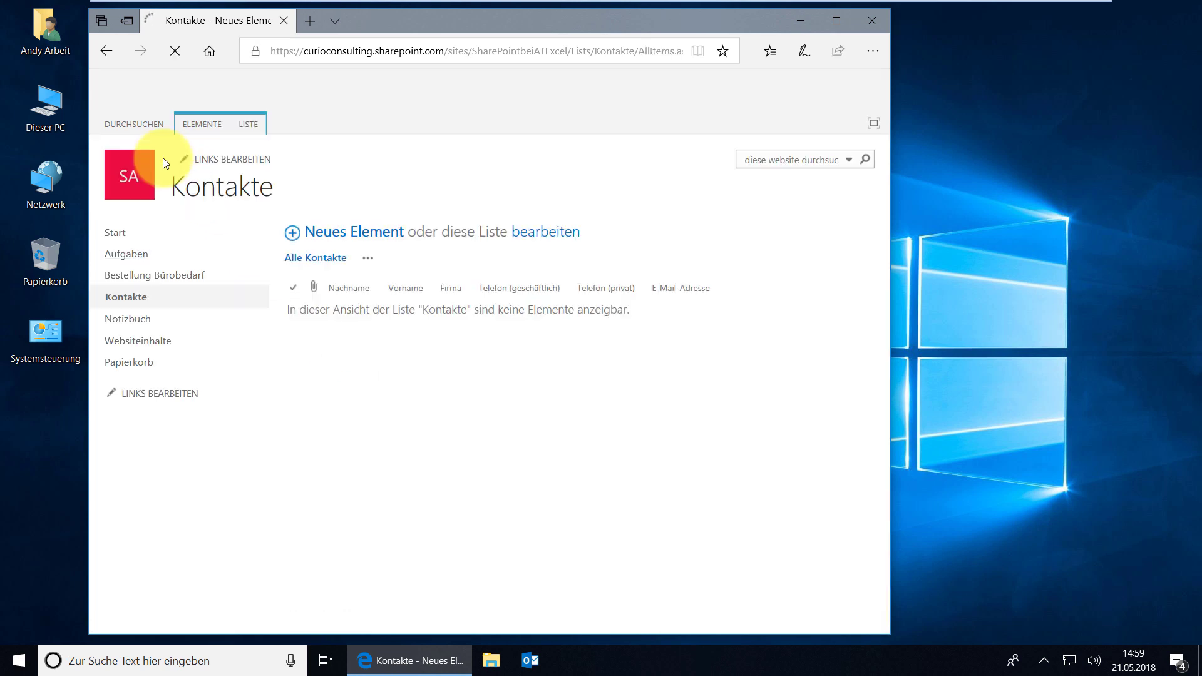
- Minimize the VMware window to return to PowerPoint slide 2
left_click(1057, 7)
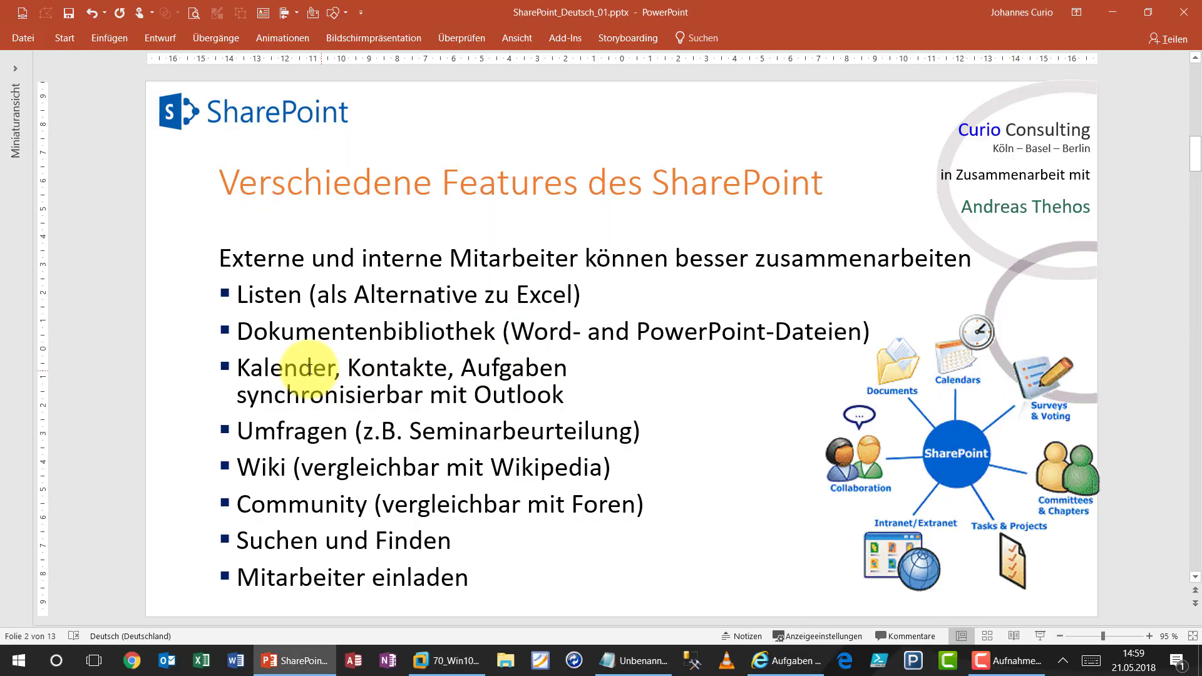